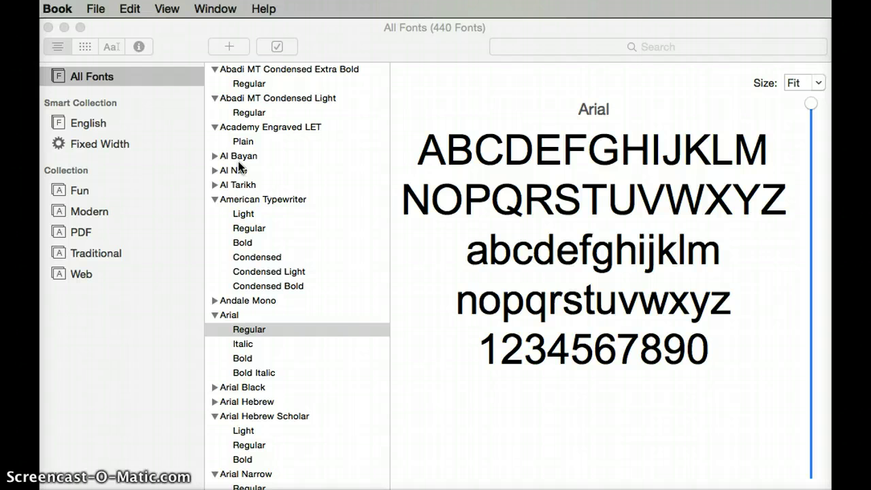
Browse the installed fonts and preview Academy Engraved LET Plain, Abadi MT Condensed Light and Abadi MT Condensed Extra Bold.
{"action": "left_click", "coordinate": [185, 42]}
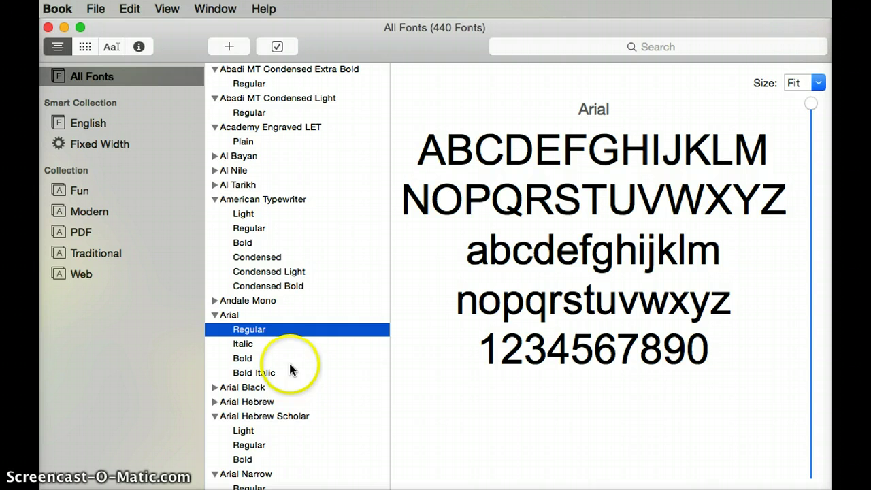
{"action": "scroll", "coordinate": [288, 355], "scroll_direction": "down", "scroll_amount": 10}
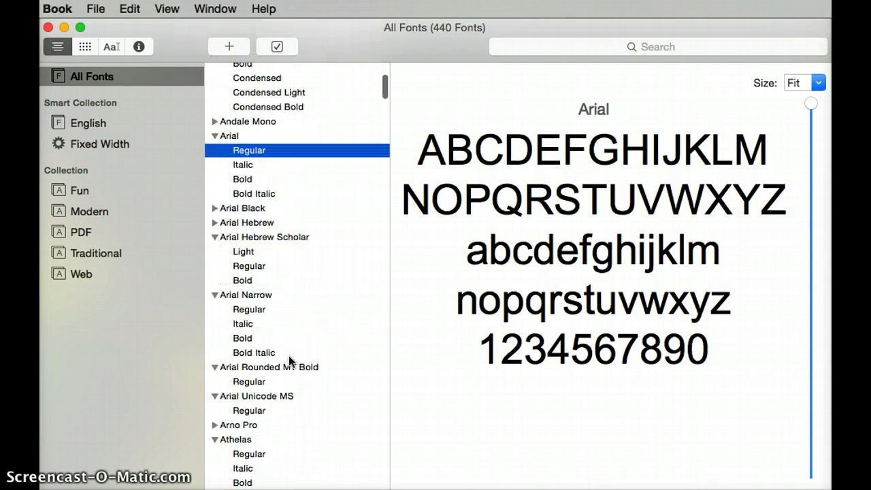
{"action": "scroll", "coordinate": [289, 357], "scroll_direction": "down", "scroll_amount": 7}
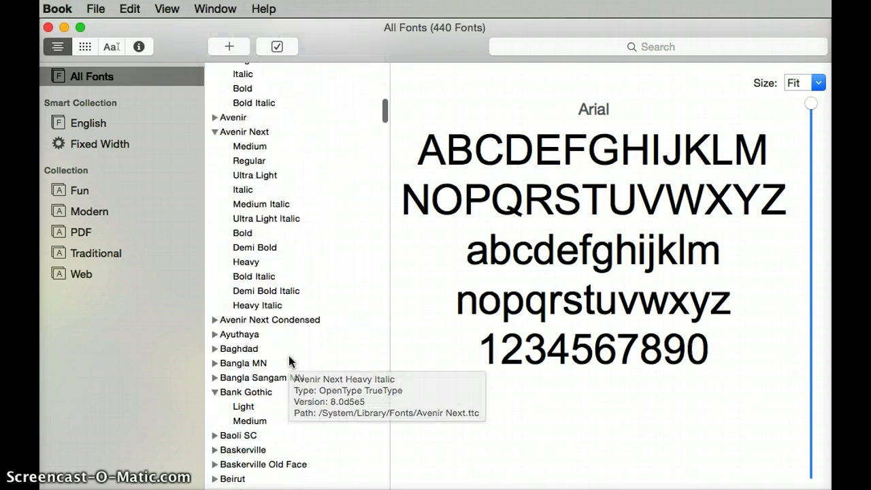
{"action": "scroll", "coordinate": [289, 357], "scroll_direction": "up", "scroll_amount": 15}
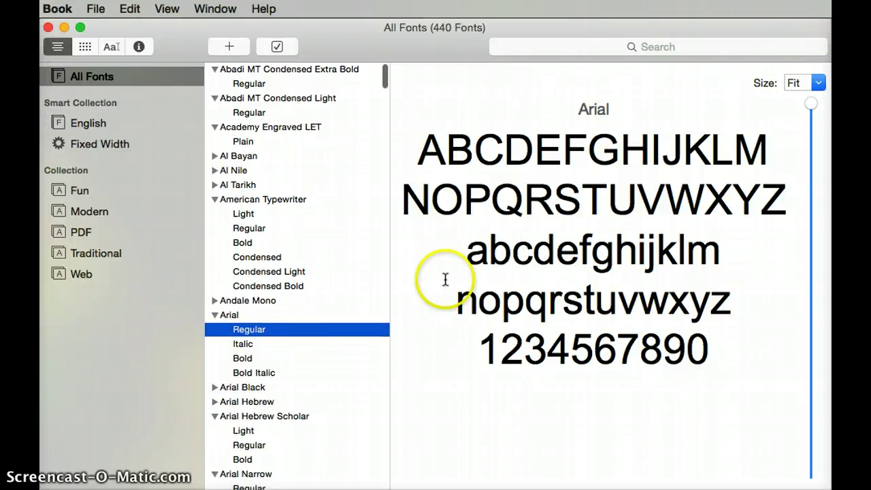
{"action": "left_click", "coordinate": [243, 143]}
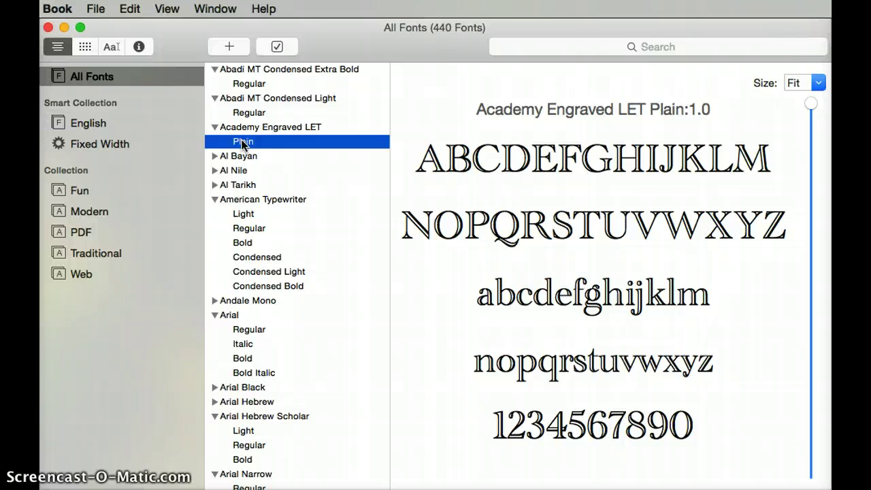
{"action": "left_click", "coordinate": [246, 112]}
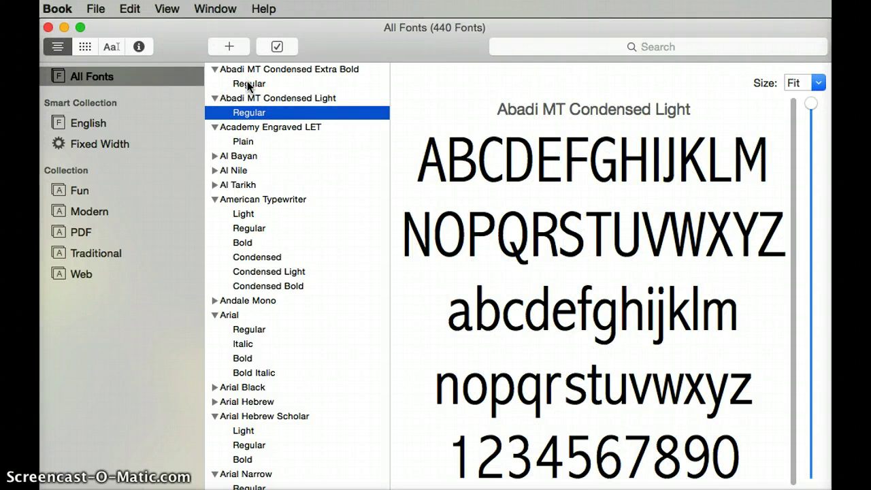
{"action": "left_click", "coordinate": [247, 83]}
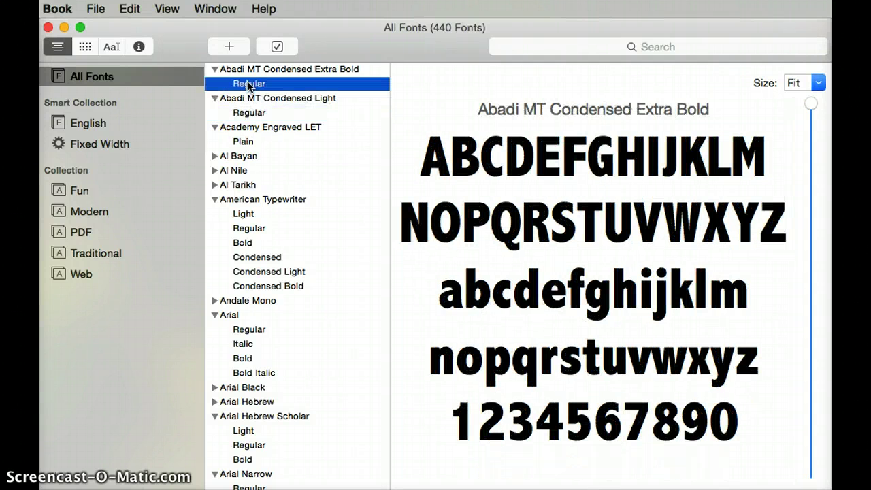
Show Arial Regular in the Custom preview and delete all of the placeholder sample text.
{"action": "left_click", "coordinate": [249, 330]}
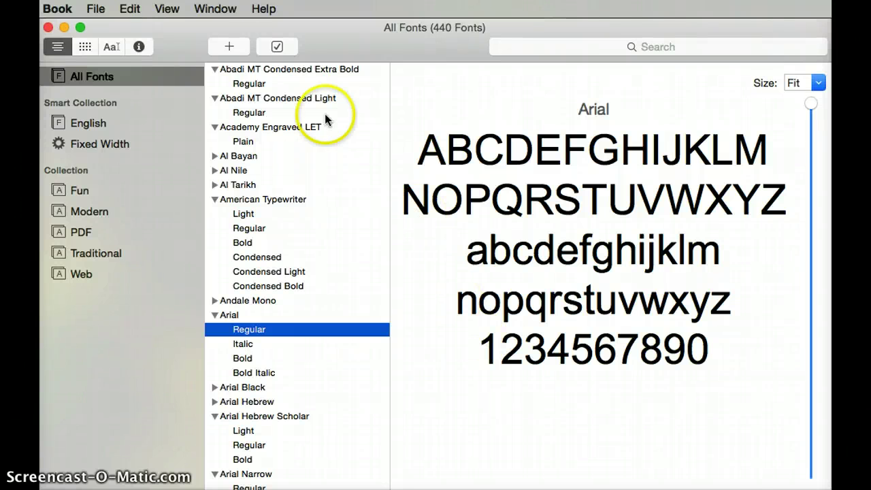
{"action": "left_click", "coordinate": [166, 8]}
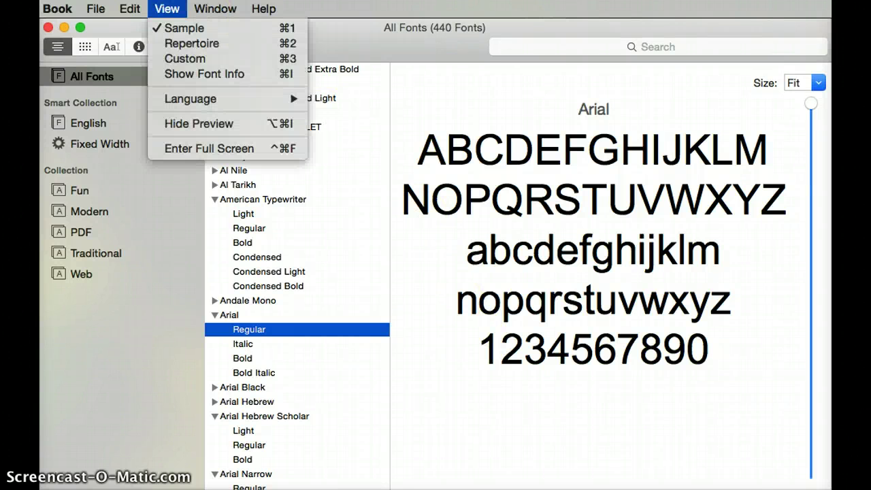
{"action": "left_click", "coordinate": [194, 59]}
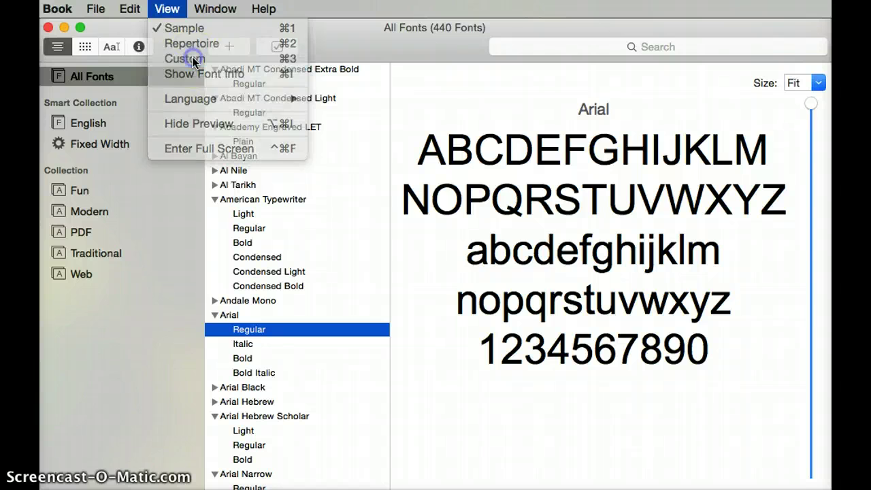
{"action": "left_click", "coordinate": [415, 155]}
{"action": "left_click_drag", "start_coordinate": [415, 155], "coordinate": [742, 486]}
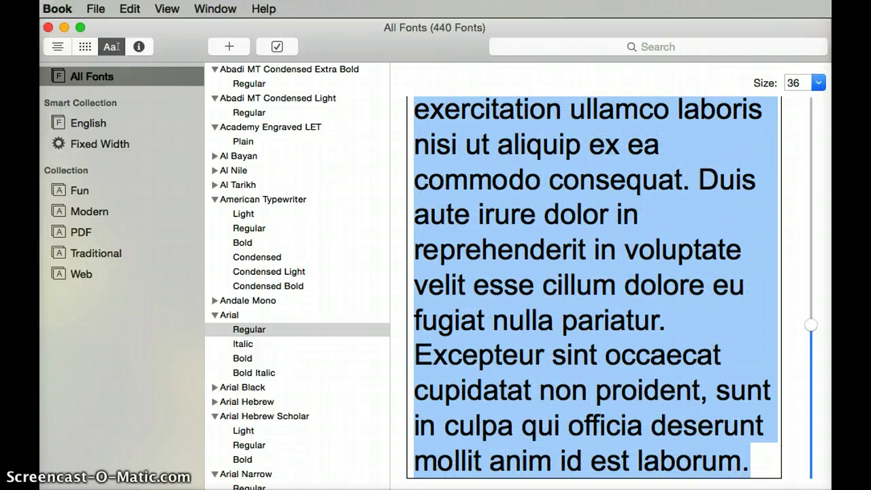
{"action": "key", "text": "BackSpace"}
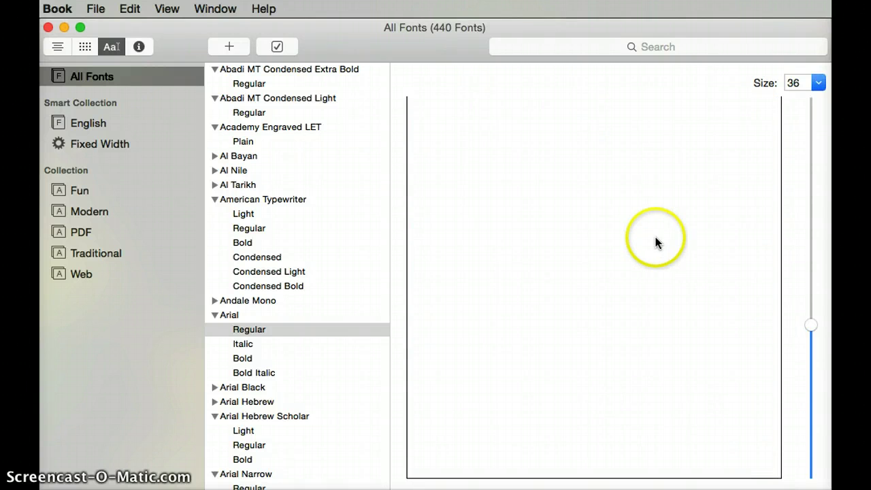
Enter "āēīōū ĀĒĪŌŪ ʻ" as the custom sample text in the empty preview box.
{"action": "scroll", "coordinate": [655, 239], "scroll_direction": "up", "scroll_amount": 3}
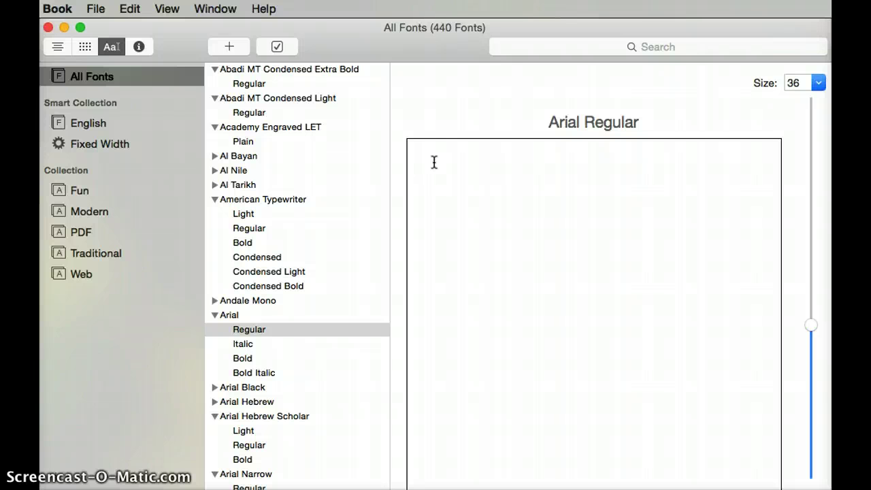
{"action": "type", "text": "āēīōū"}
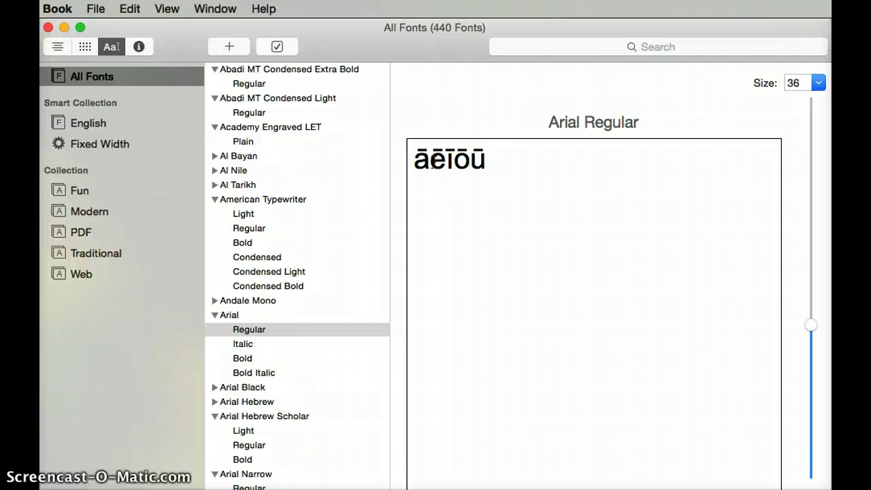
{"action": "type", "text": "ĀĒĪŌŪ"}
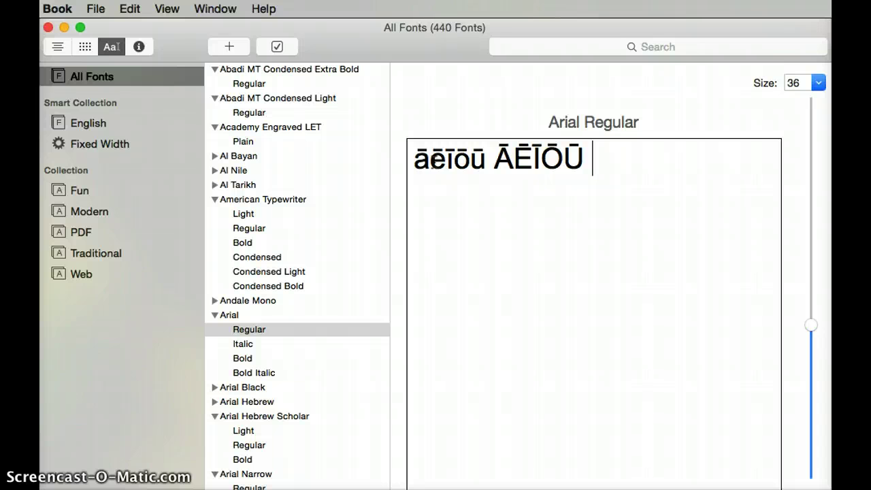
{"action": "type", "text": " ‘"}
Check the macron sample text in Arial Hebrew Scholar Light, Arial Narrow Regular and Arial Unicode MS Regular.
{"action": "left_click", "coordinate": [249, 432]}
{"action": "scroll", "coordinate": [248, 429], "scroll_direction": "down", "scroll_amount": 5}
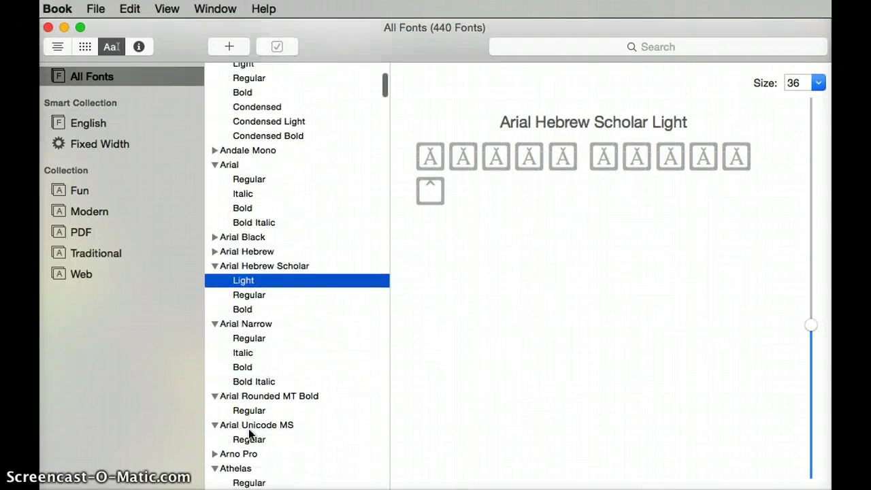
{"action": "left_click", "coordinate": [250, 317]}
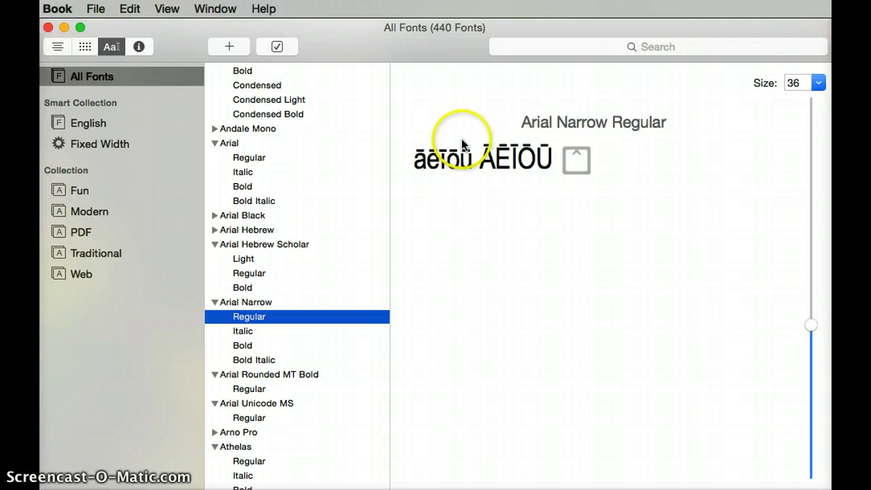
{"action": "left_click", "coordinate": [243, 417]}
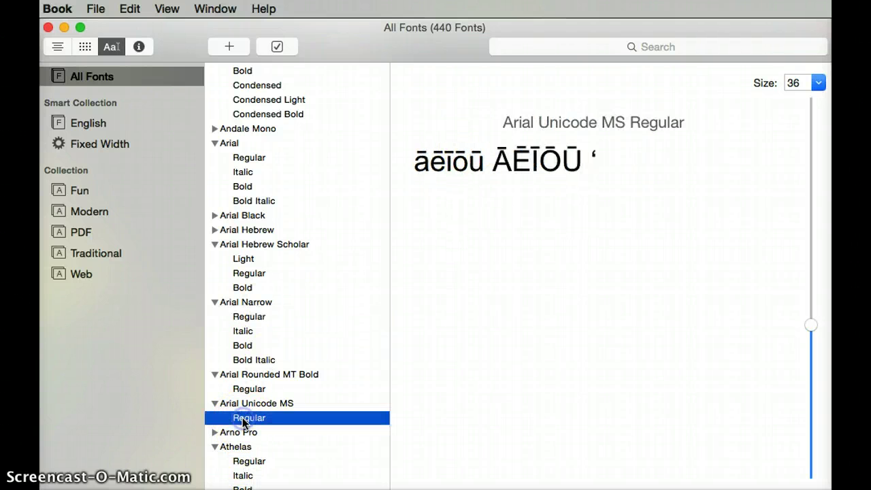
Check the custom sample text in Avenir Next Medium and Bank Gothic Light.
{"action": "scroll", "coordinate": [243, 418], "scroll_direction": "down", "scroll_amount": 2}
{"action": "scroll", "coordinate": [242, 422], "scroll_direction": "down", "scroll_amount": 4}
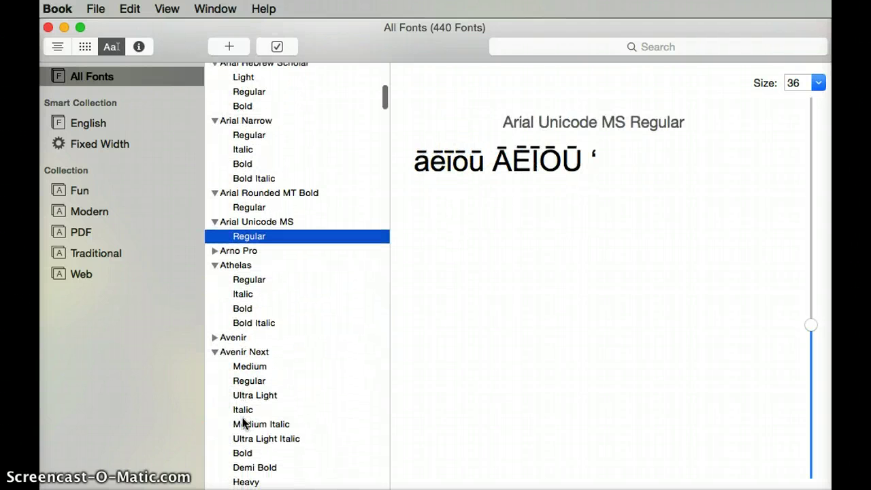
{"action": "left_click", "coordinate": [249, 366]}
{"action": "scroll", "coordinate": [249, 367], "scroll_direction": "down", "scroll_amount": 6}
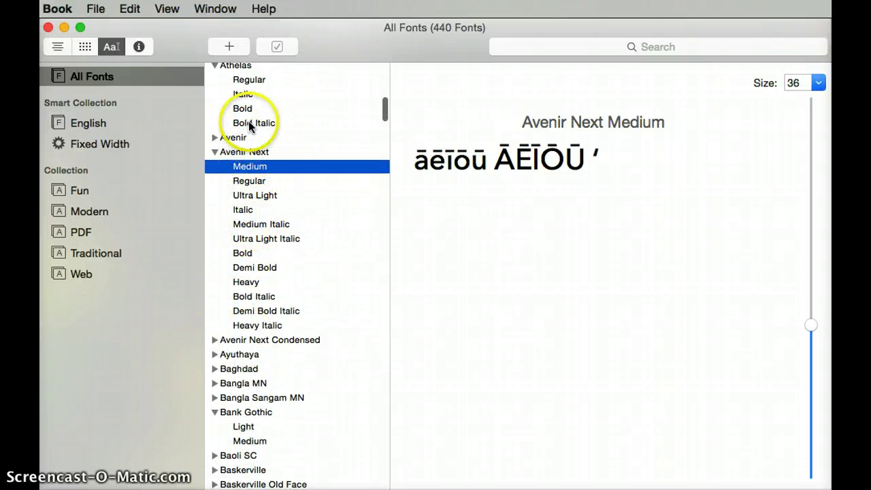
{"action": "scroll", "coordinate": [248, 383], "scroll_direction": "down", "scroll_amount": 2}
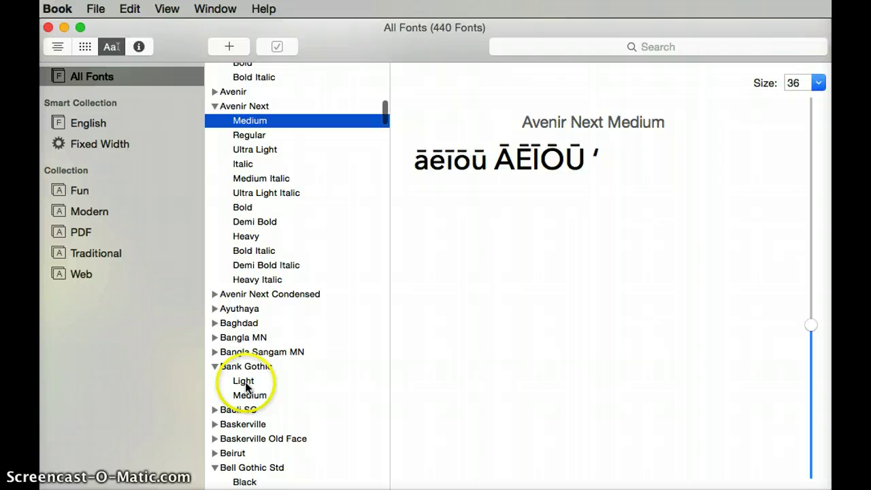
{"action": "left_click", "coordinate": [245, 384]}
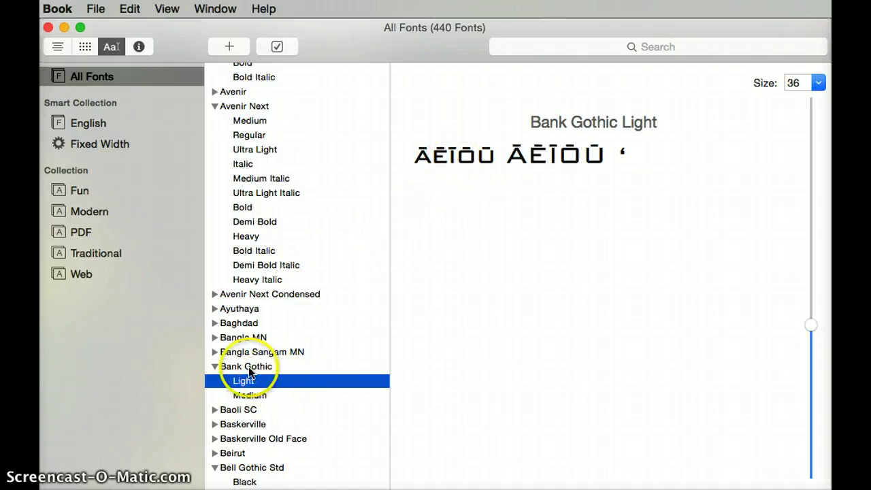
Find the Calibri family in the font list and check the sample text in Calibri Regular.
{"action": "scroll", "coordinate": [252, 371], "scroll_direction": "down", "scroll_amount": 5}
{"action": "scroll", "coordinate": [252, 368], "scroll_direction": "up", "scroll_amount": 5}
{"action": "scroll", "coordinate": [252, 368], "scroll_direction": "down", "scroll_amount": 20}
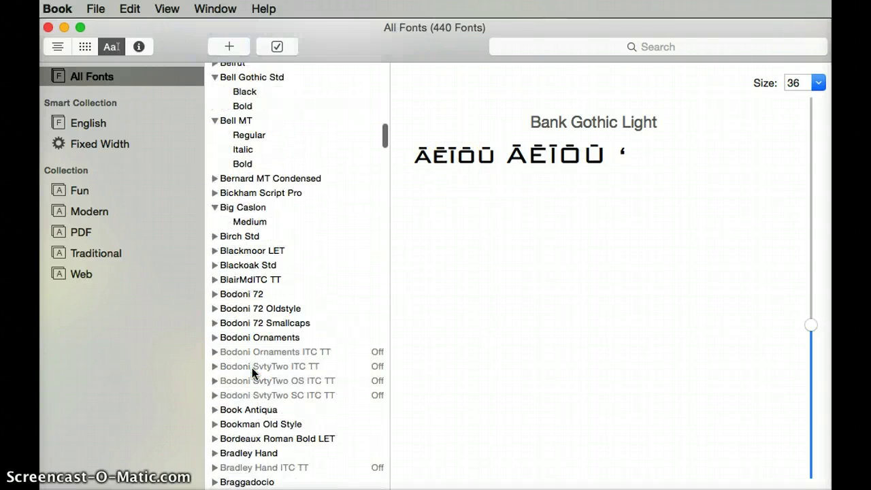
{"action": "scroll", "coordinate": [252, 371], "scroll_direction": "up", "scroll_amount": 4}
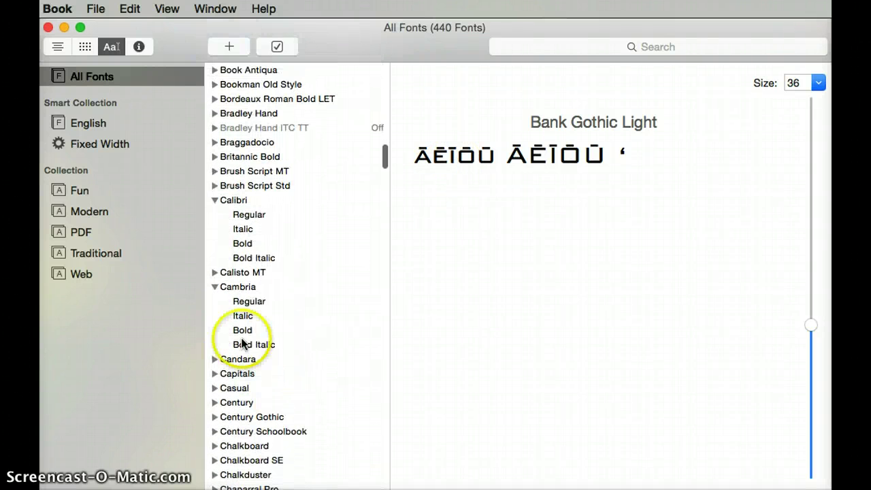
{"action": "left_click", "coordinate": [249, 217]}
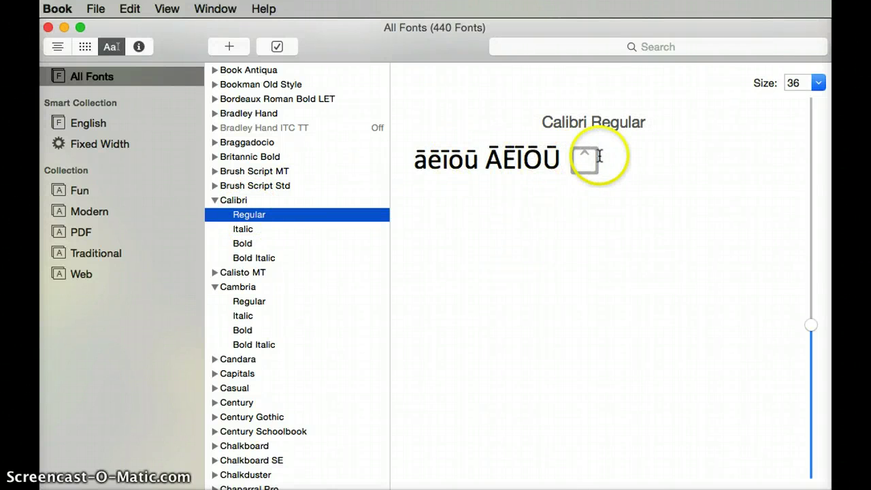
Insert a left single quotation mark ‘ after the Ū in the sample text, before the existing ʻ character.
{"action": "left_click", "coordinate": [68, 481]}
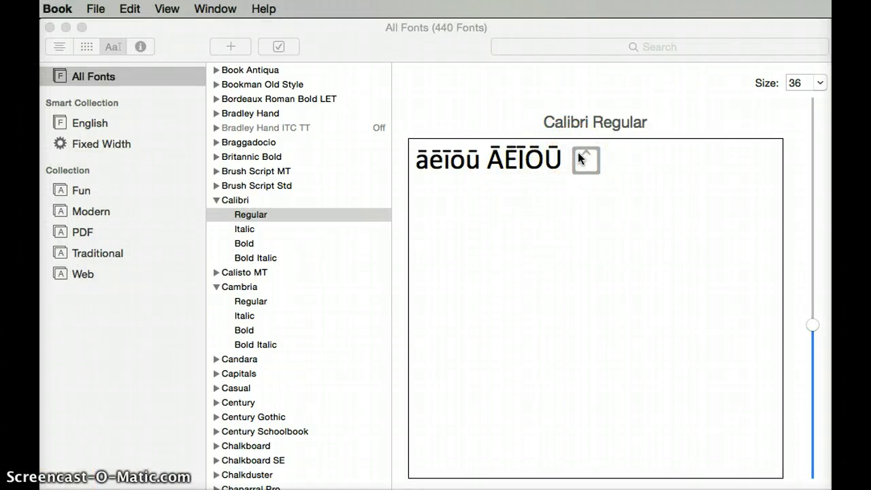
{"action": "left_click", "coordinate": [555, 158]}
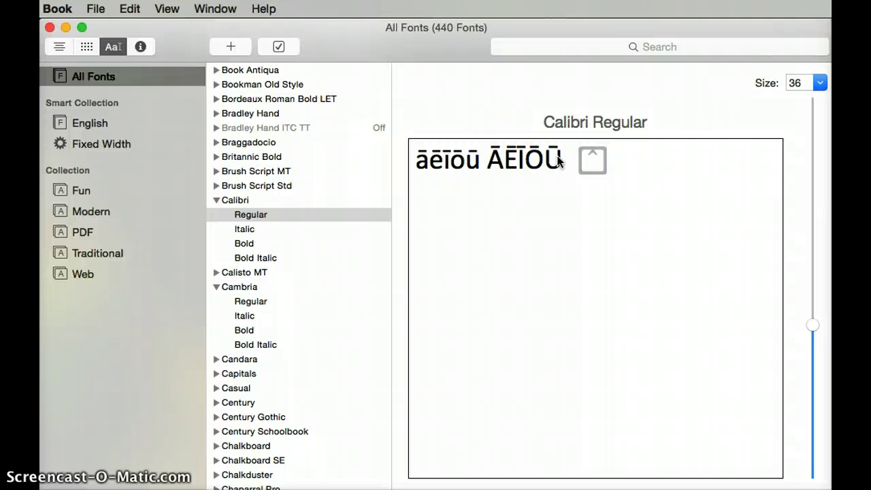
{"action": "type", "text": "ʻ"}
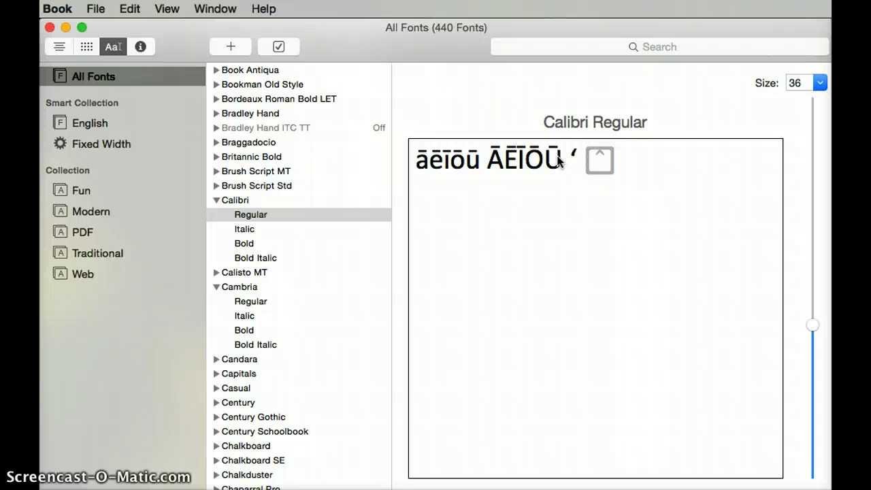
Compare the two apostrophe-like characters and the macron vowels in Cambria Regular, Courier, Desdemona and Didot.
{"action": "left_click", "coordinate": [261, 300]}
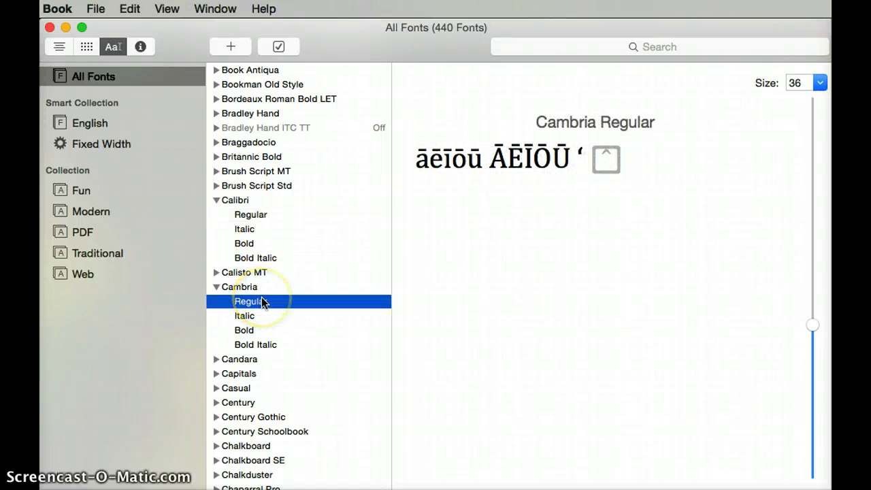
{"action": "scroll", "coordinate": [262, 302], "scroll_direction": "down", "scroll_amount": 5}
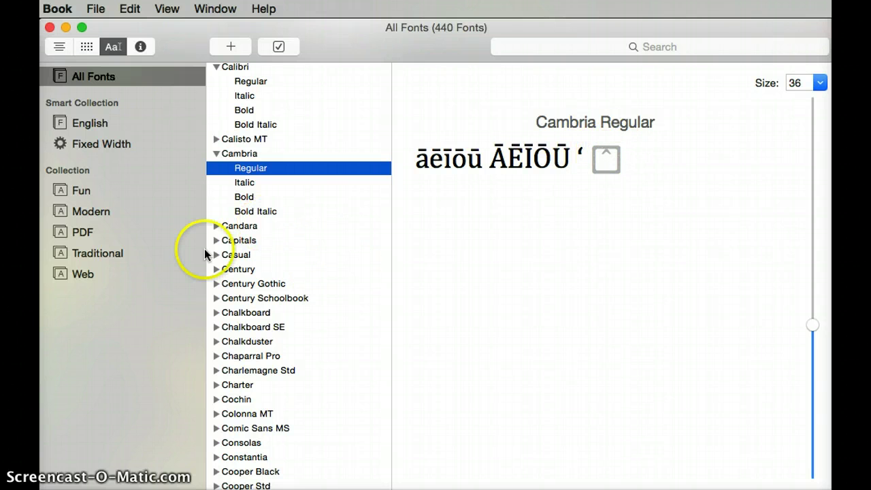
{"action": "scroll", "coordinate": [293, 242], "scroll_direction": "down", "scroll_amount": 6}
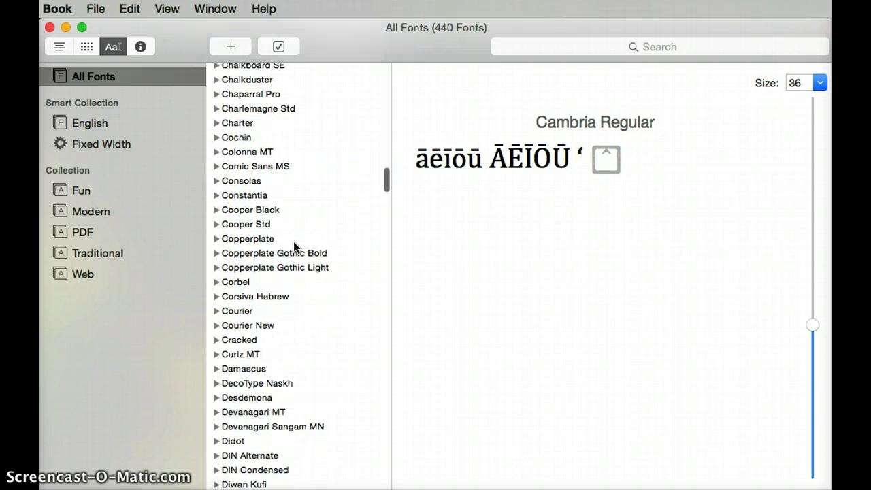
{"action": "left_click", "coordinate": [237, 311]}
{"action": "scroll", "coordinate": [238, 313], "scroll_direction": "down", "scroll_amount": 3}
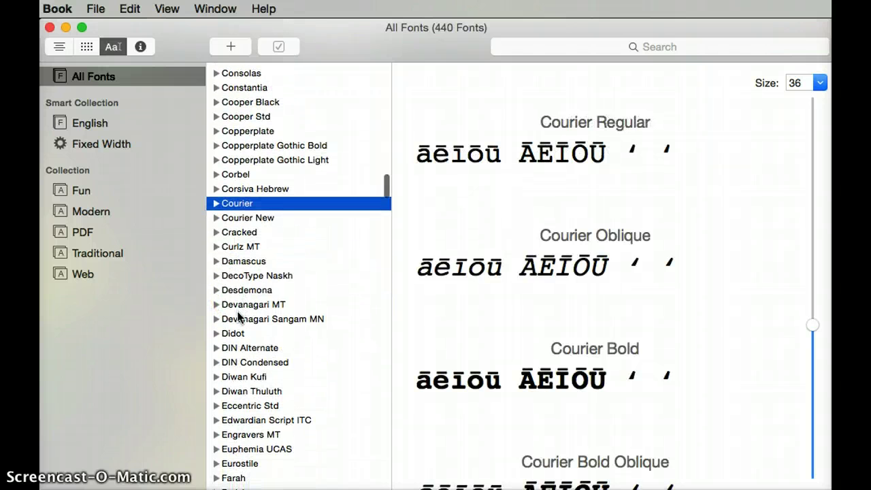
{"action": "left_click", "coordinate": [238, 294]}
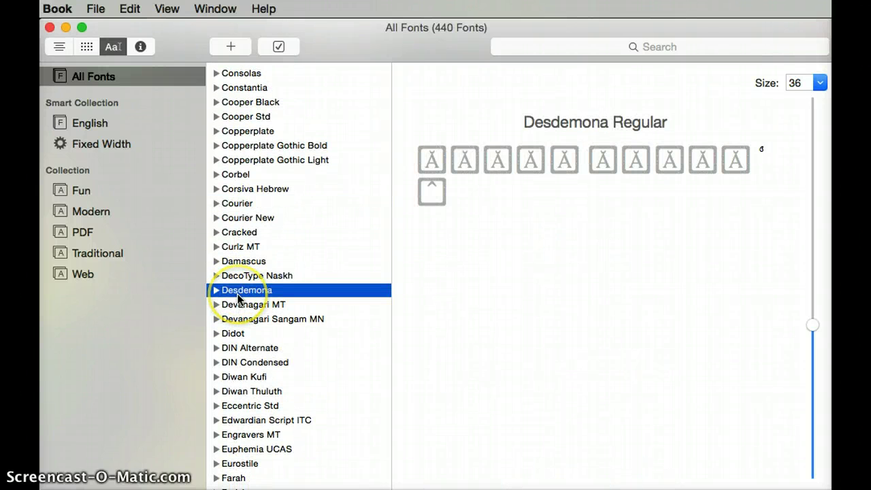
{"action": "left_click", "coordinate": [240, 335]}
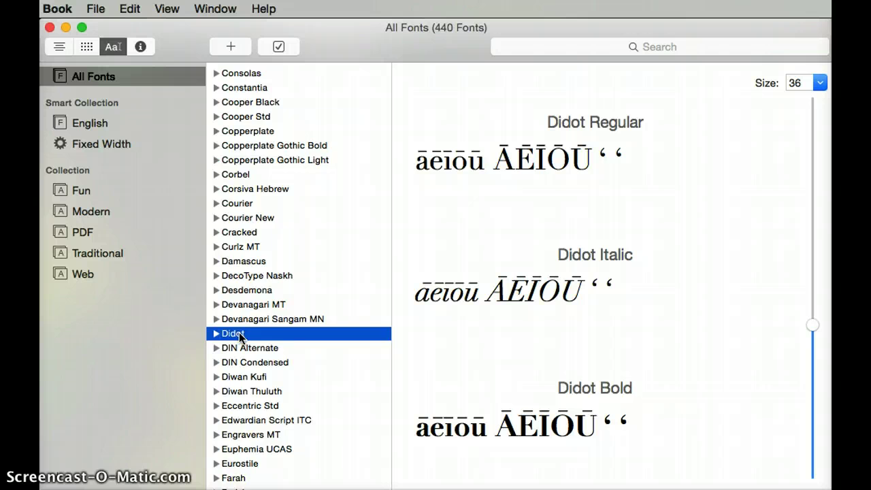
Check the extended sample text in the Farah and Eccentric Std fonts.
{"action": "scroll", "coordinate": [239, 333], "scroll_direction": "down", "scroll_amount": 4}
{"action": "left_click", "coordinate": [239, 334]}
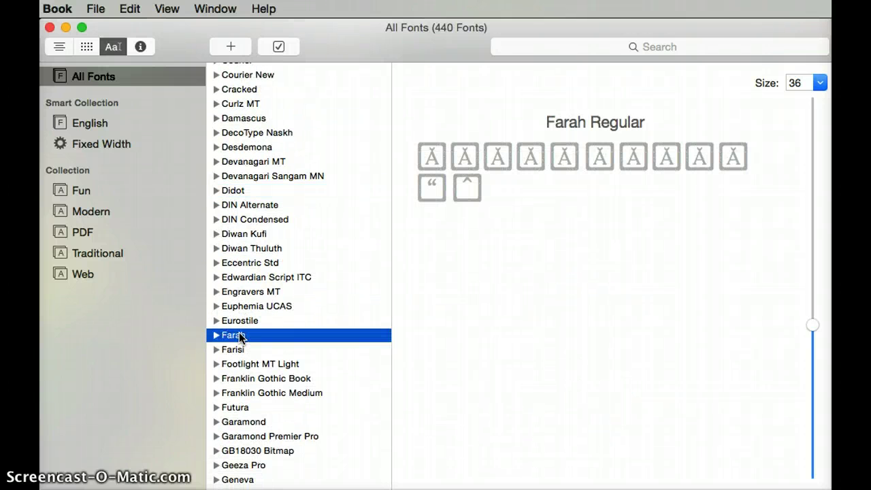
{"action": "left_click", "coordinate": [239, 318]}
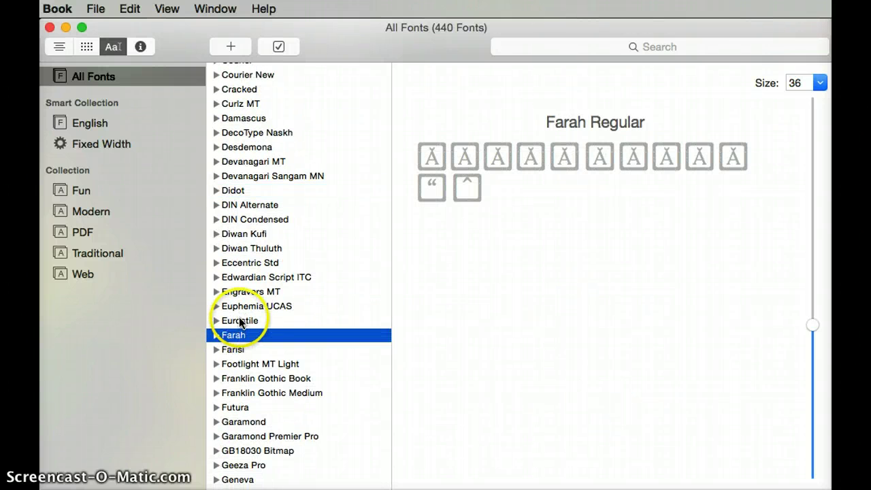
{"action": "left_click", "coordinate": [249, 264]}
Go back up the font list and check the sample text in Calisto MT and Calibri Regular.
{"action": "scroll", "coordinate": [250, 267], "scroll_direction": "up", "scroll_amount": 10}
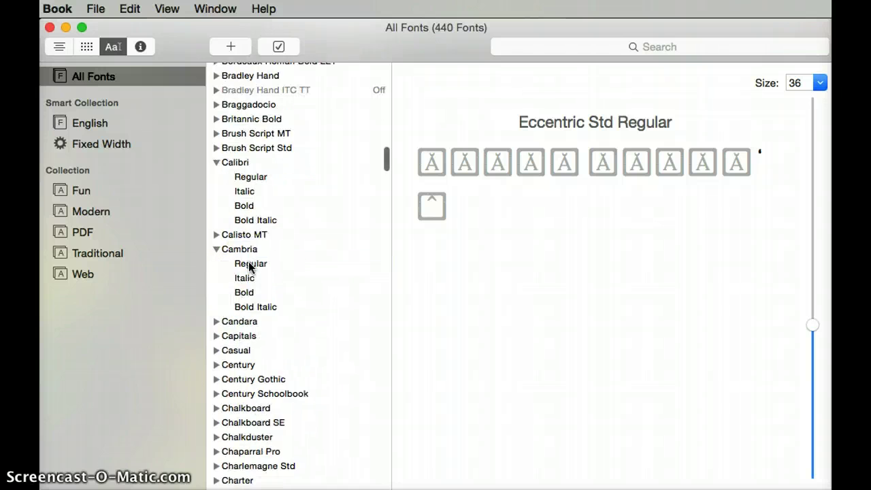
{"action": "scroll", "coordinate": [250, 267], "scroll_direction": "up", "scroll_amount": 2}
{"action": "left_click", "coordinate": [247, 251]}
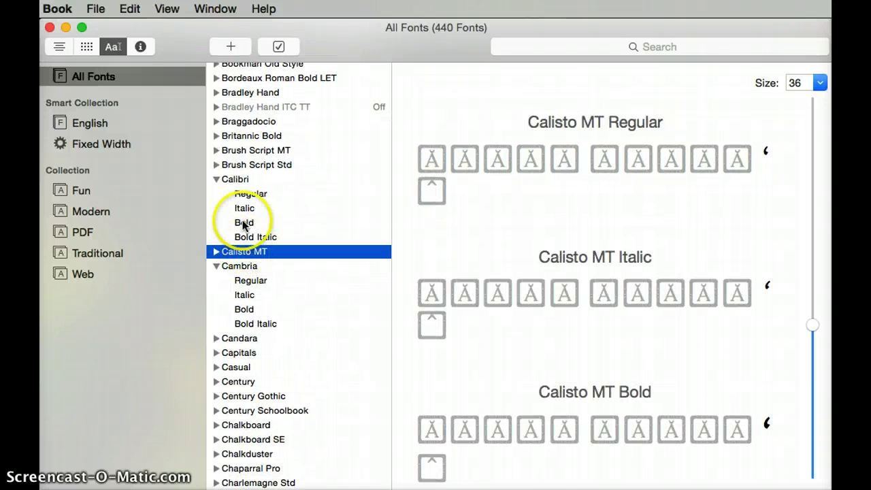
{"action": "left_click", "coordinate": [245, 194]}
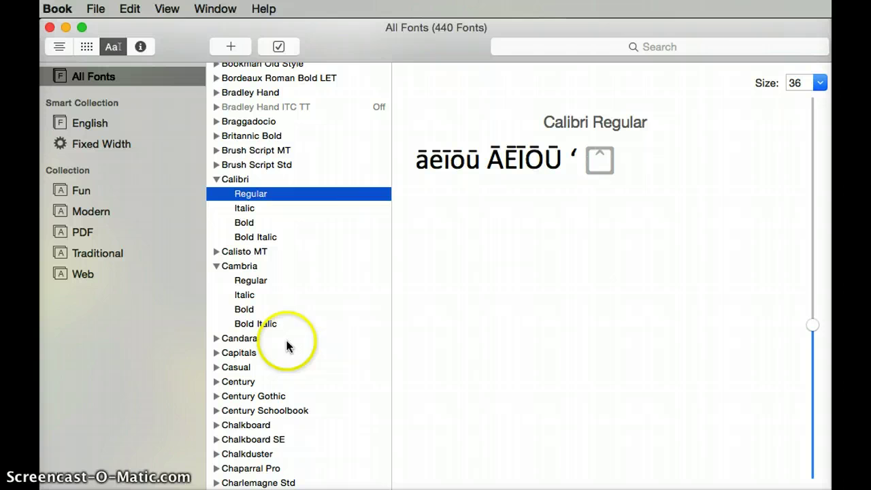